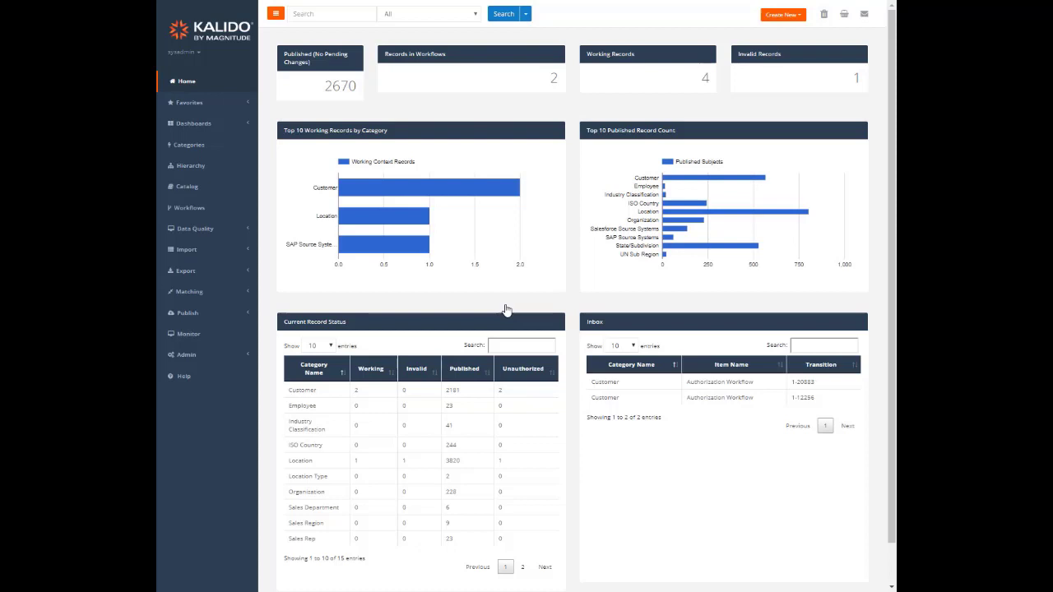
# Glance at the account menu, view the Customer records, then return to the 15-category Browse Categories list.
pyautogui.click(194, 52)
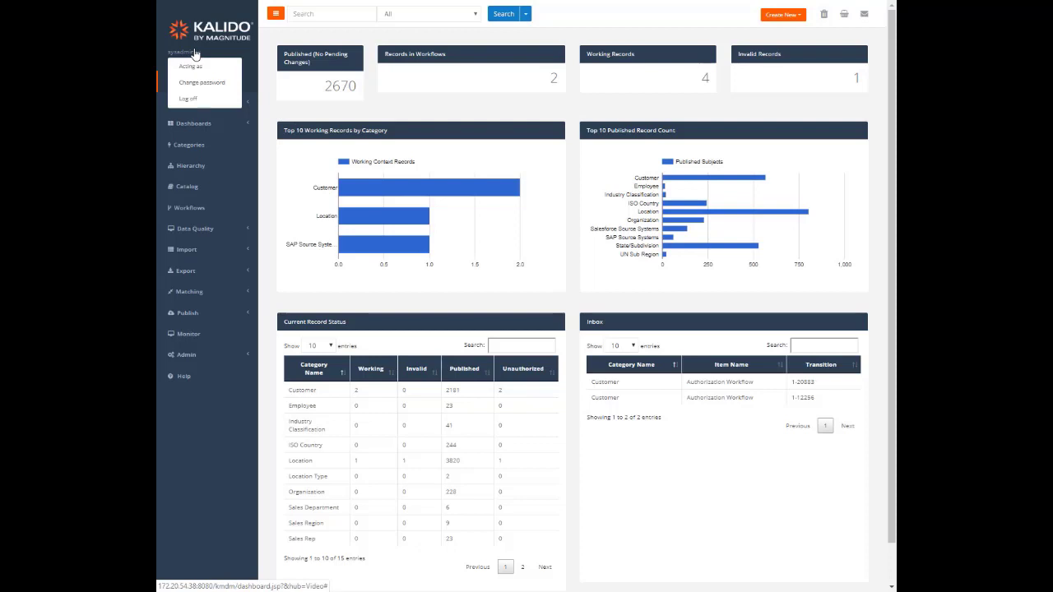
pyautogui.click(261, 77)
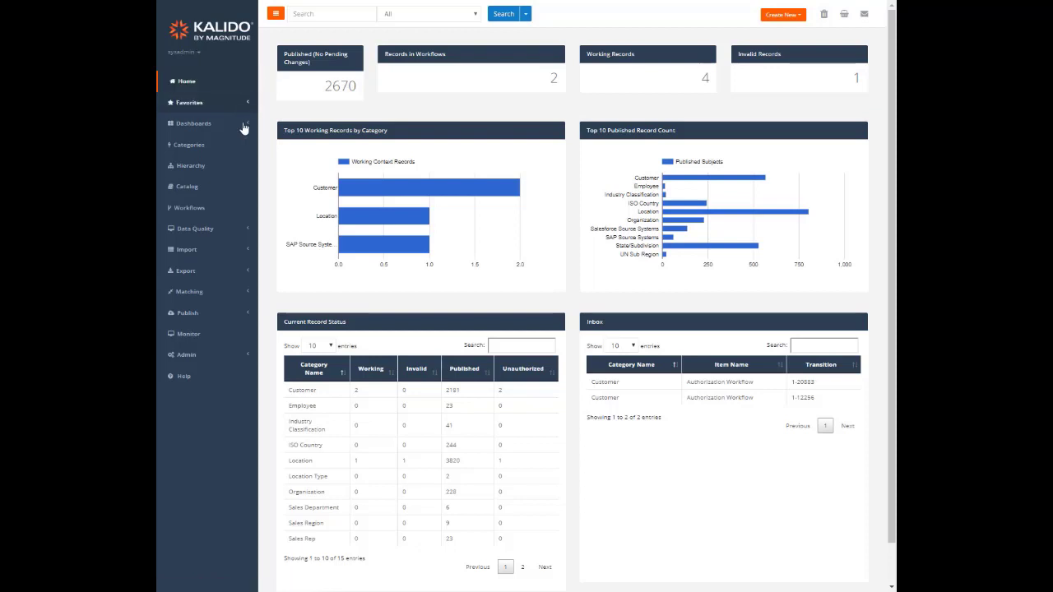
pyautogui.click(191, 153)
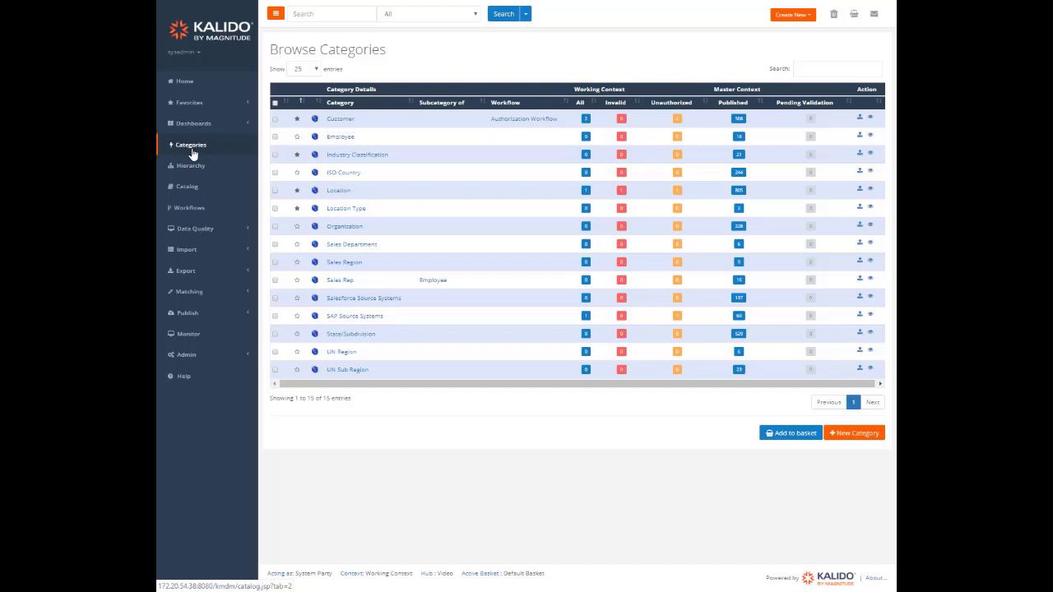
pyautogui.click(343, 120)
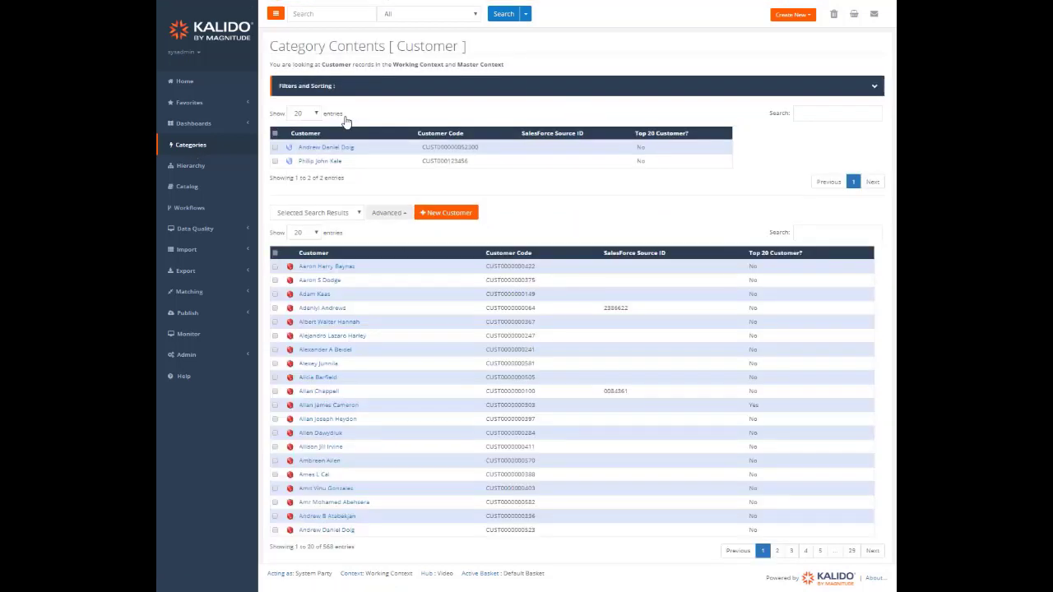
pyautogui.click(193, 148)
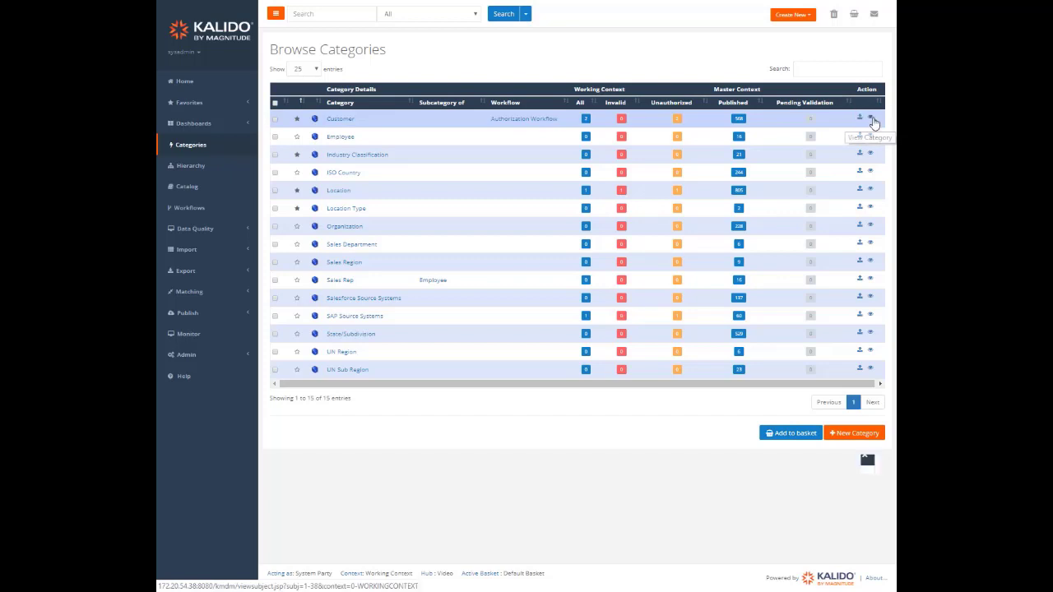
# View the Customer category's details, expanding and collapsing its security settings and attributes.
pyautogui.click(871, 119)
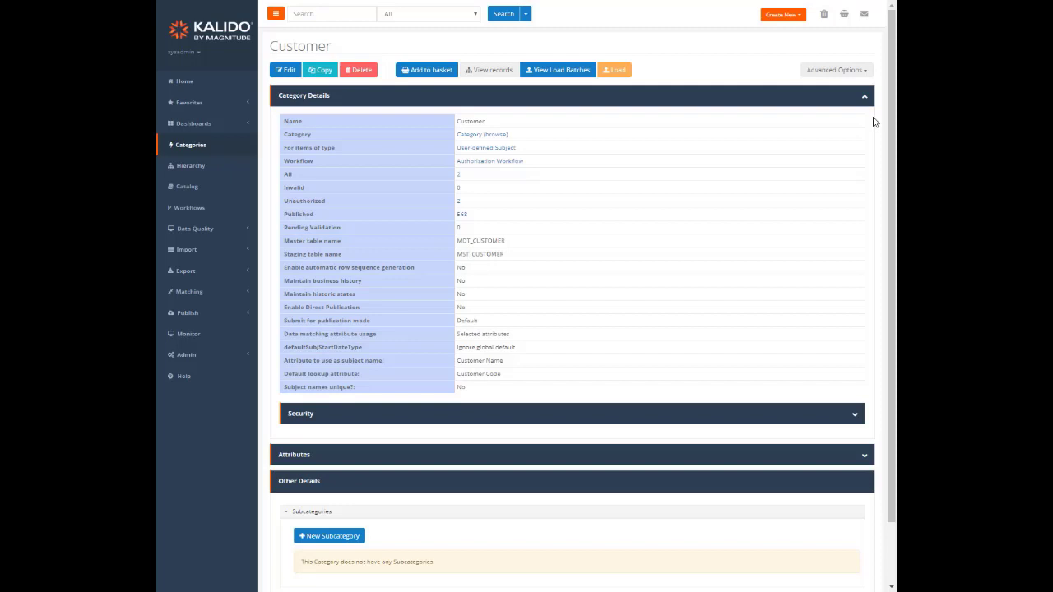
pyautogui.click(855, 417)
pyautogui.click(855, 419)
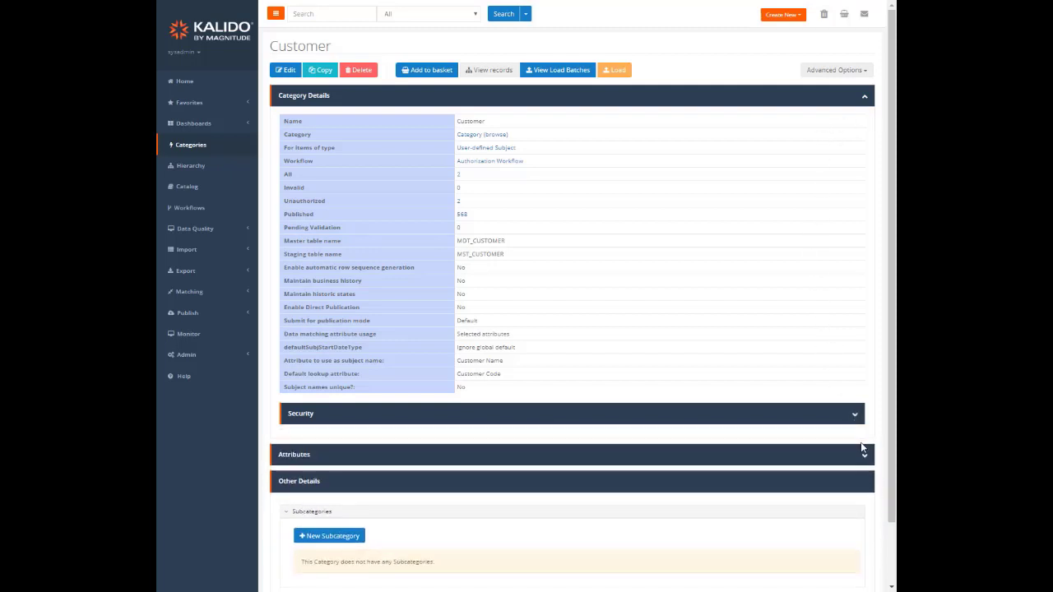
pyautogui.click(864, 457)
pyautogui.click(866, 459)
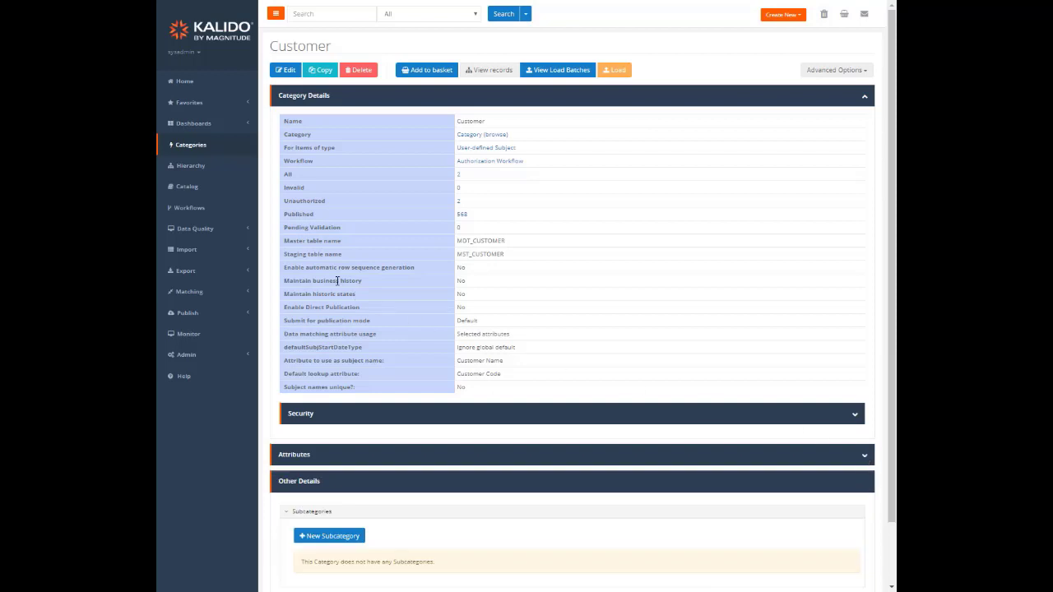
# Open the Authorization Workflow and inspect its Manage Record and Authorize for Publication states.
pyautogui.click(209, 209)
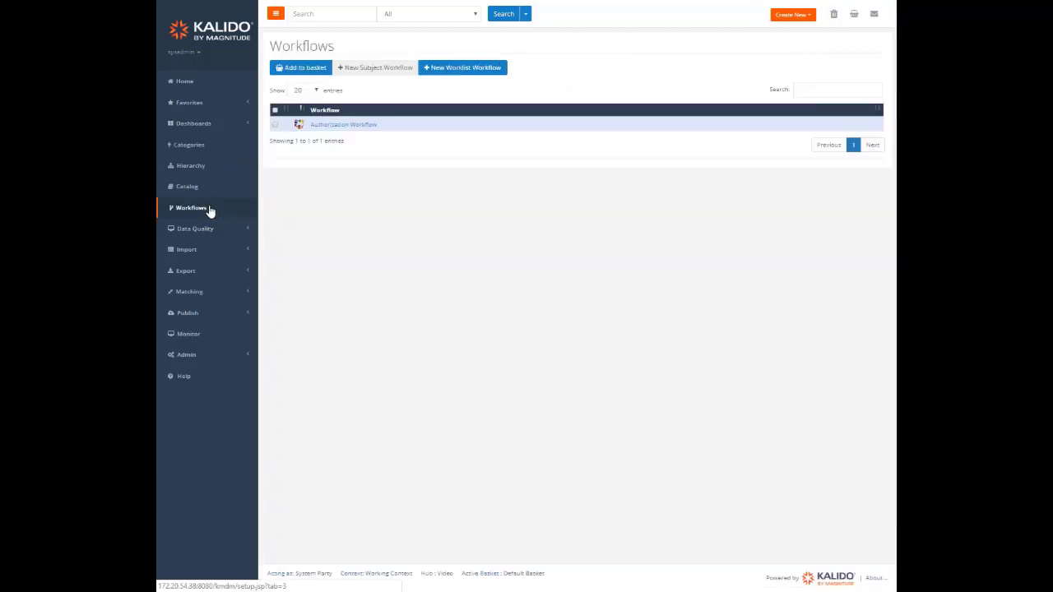
pyautogui.click(337, 129)
pyautogui.click(302, 330)
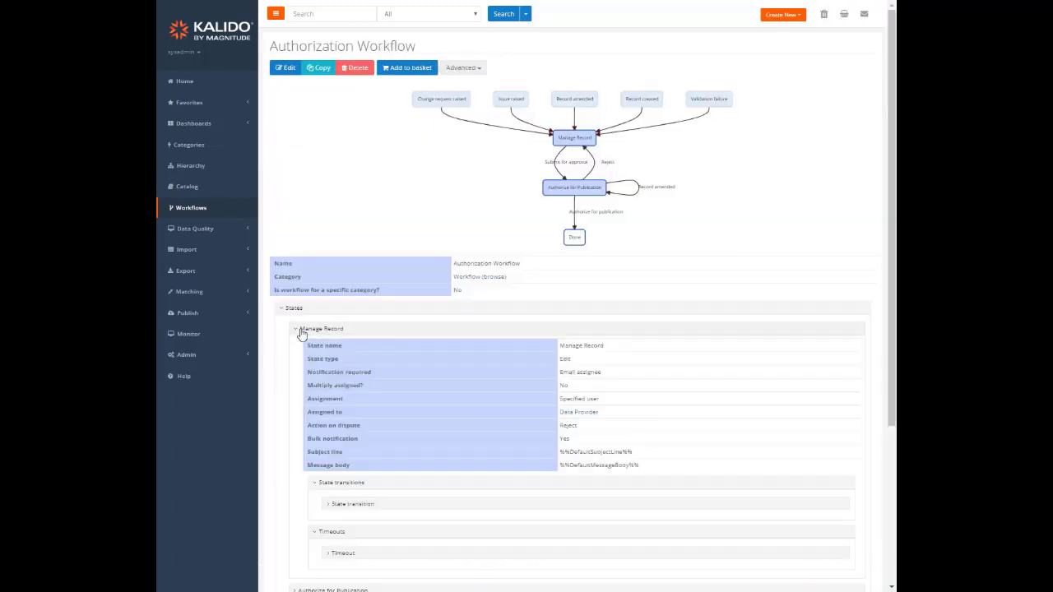
pyautogui.click(301, 330)
pyautogui.click(302, 349)
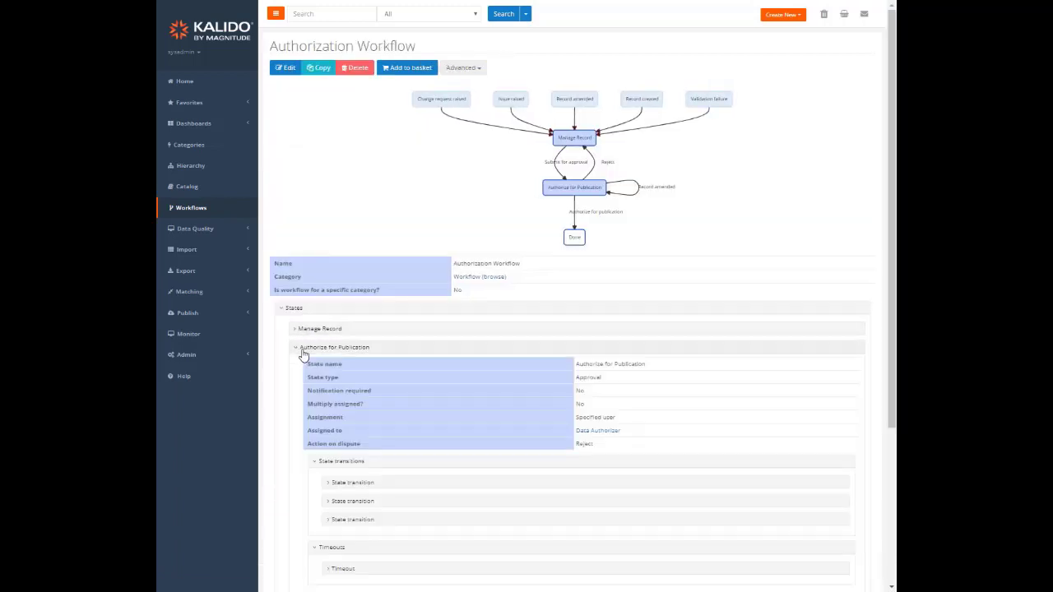
pyautogui.click(303, 349)
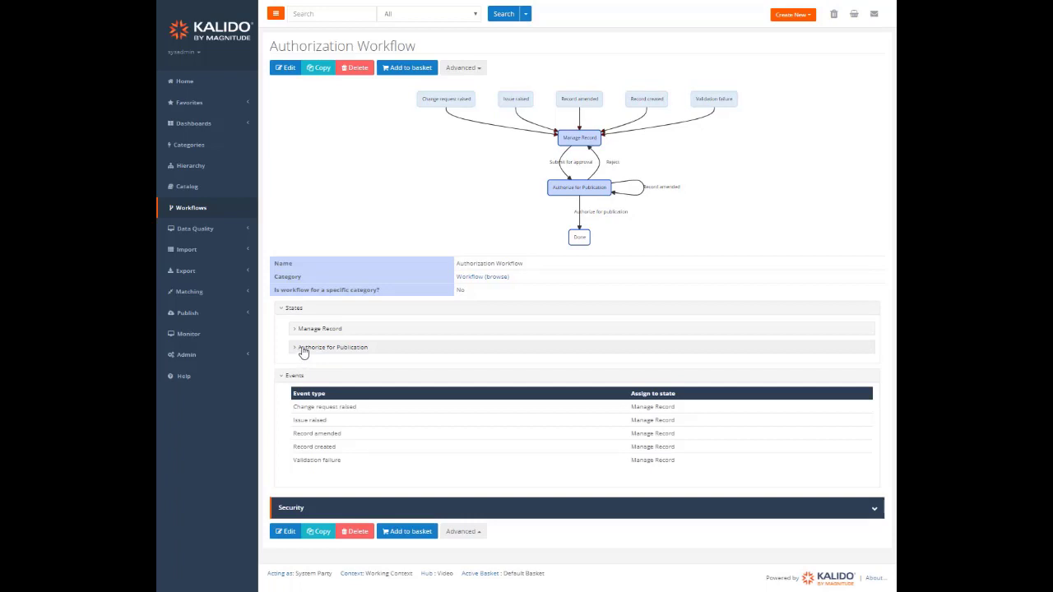
# Expand the Data Quality and Matching sidebar sections, then collapse Matching again.
pyautogui.click(247, 228)
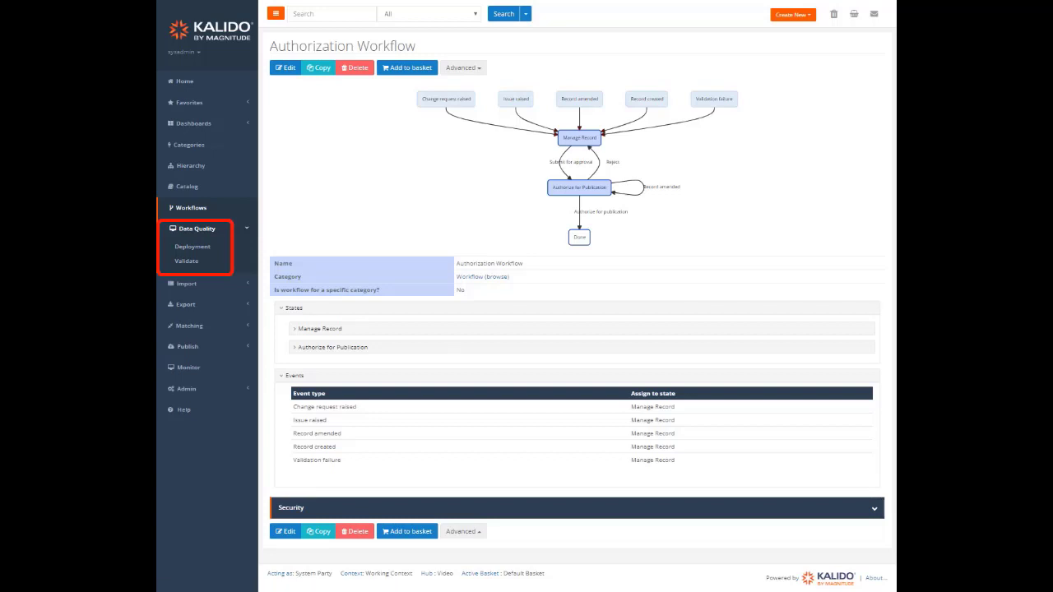
pyautogui.click(245, 328)
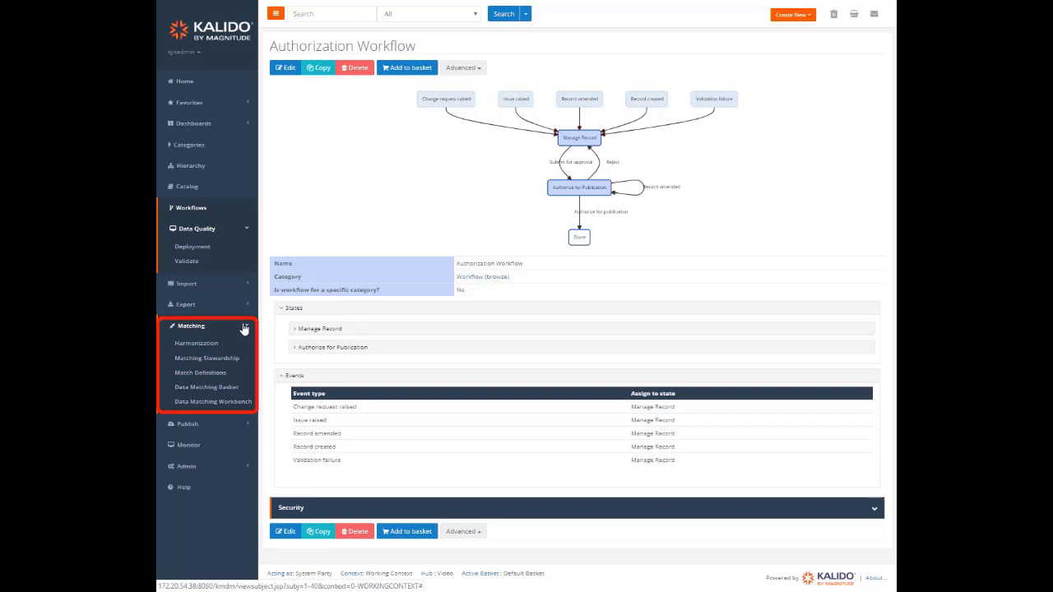
pyautogui.click(244, 327)
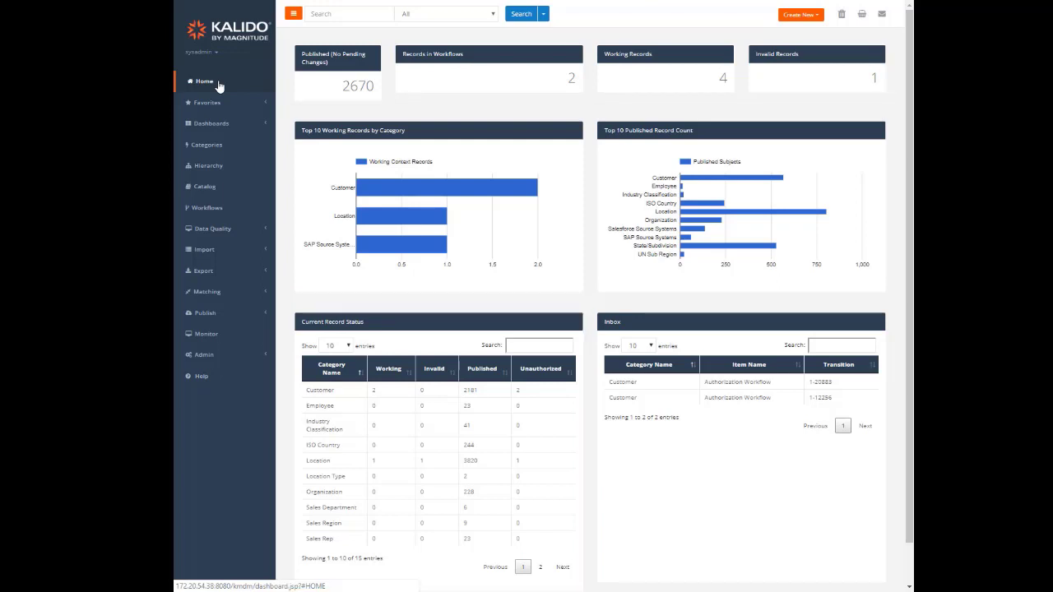
# Drill into the Customer category's statistics, then switch to the Data Quality dashboard.
pyautogui.click(507, 183)
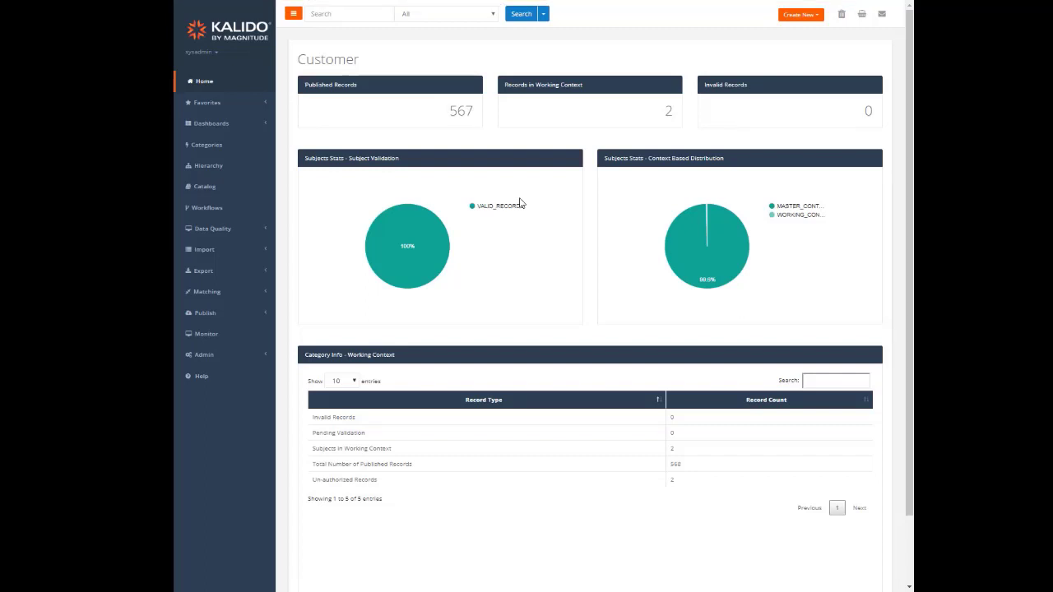
pyautogui.click(267, 126)
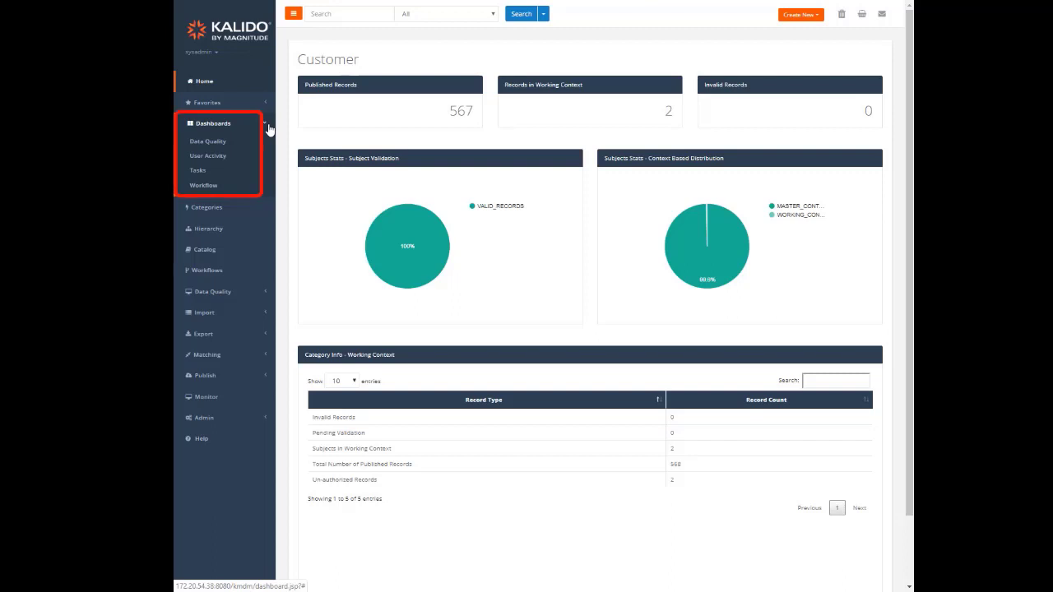
pyautogui.click(219, 142)
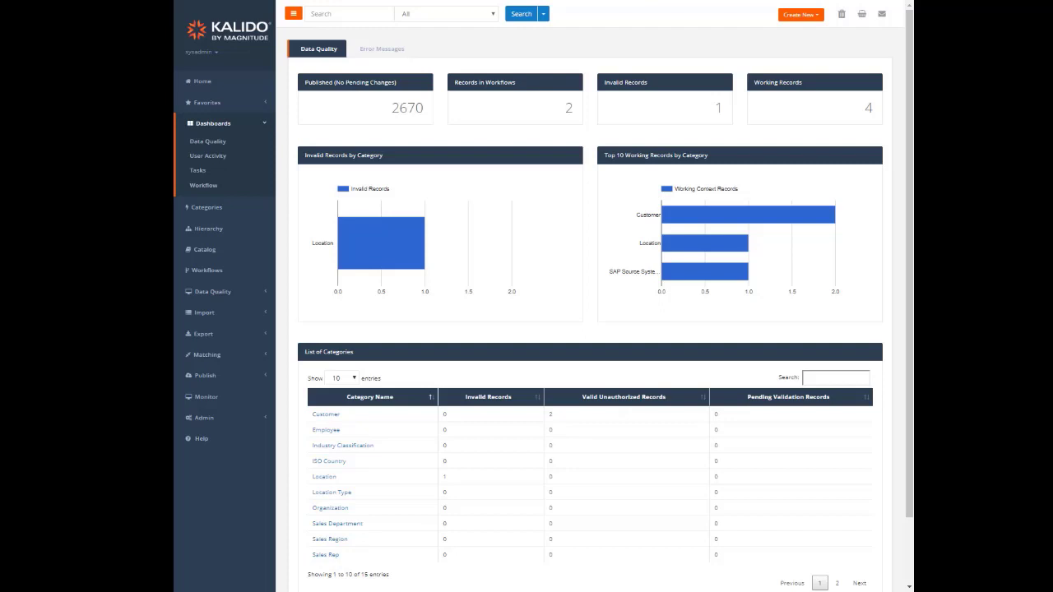
# On the Workflow dashboard, drill into the Authorization Workflow bar's statistics.
pyautogui.click(214, 186)
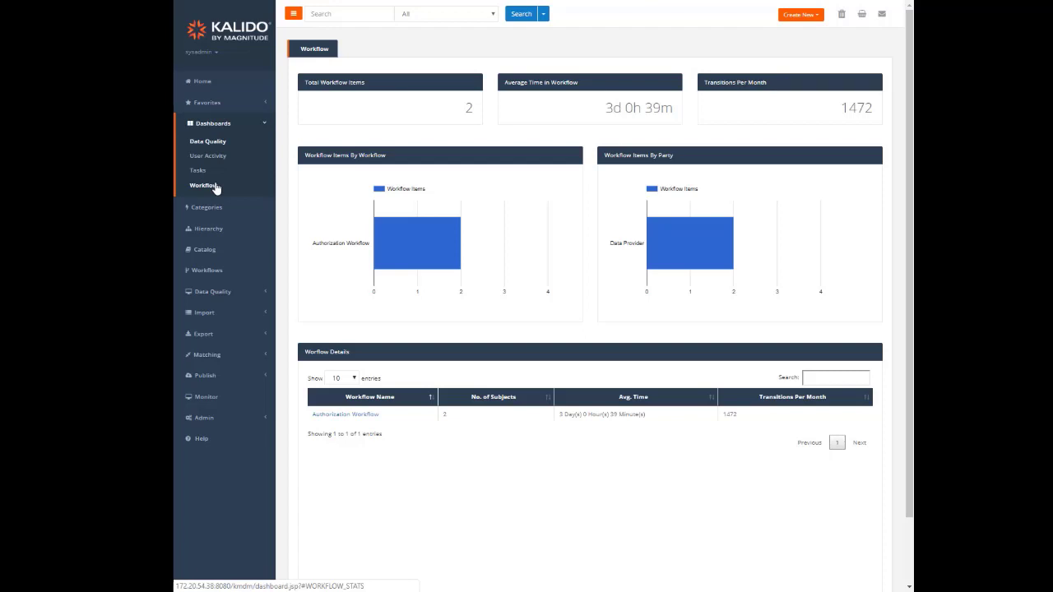
pyautogui.moveTo(428, 257)
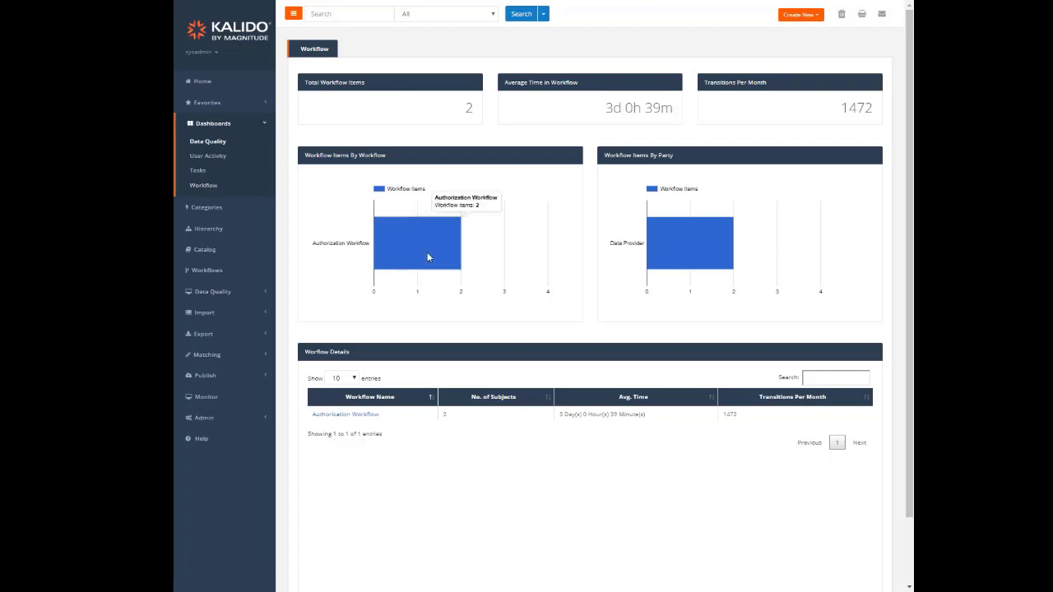
pyautogui.click(427, 256)
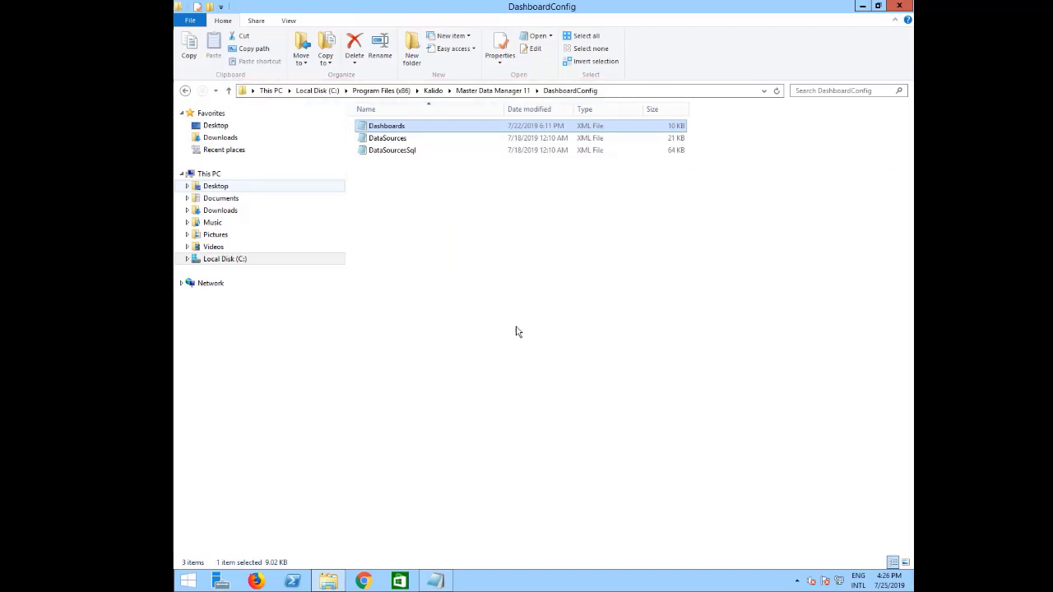
# In Dashboards.xml, set Records In Working Context's index to 4 and Invalid Records' to 3, then save.
pyautogui.doubleClick(401, 128)
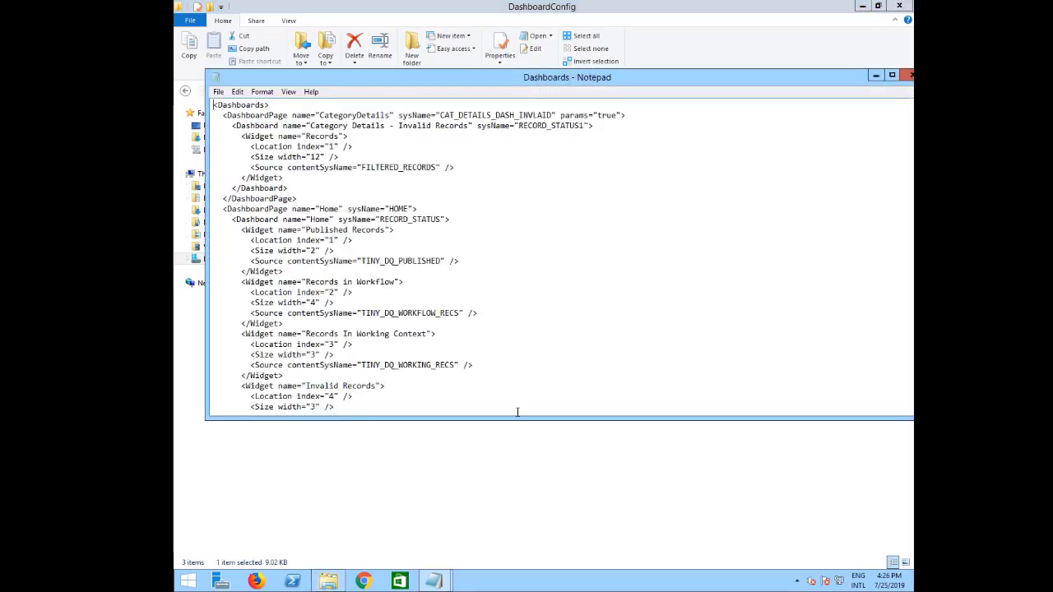
pyautogui.doubleClick(332, 344)
pyautogui.write('4')
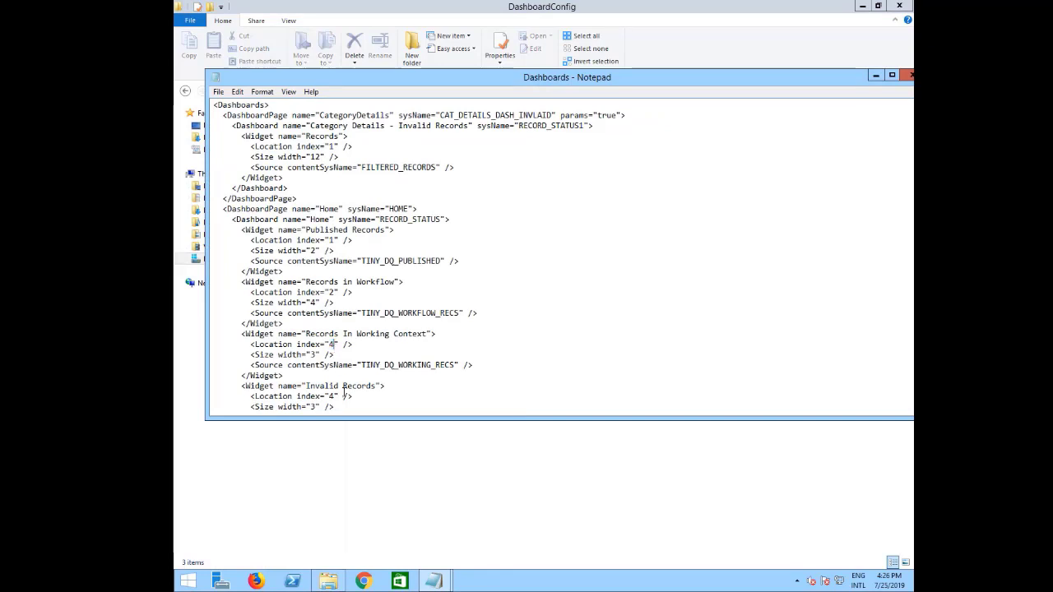
pyautogui.doubleClick(333, 397)
pyautogui.write('3')
pyautogui.click(218, 92)
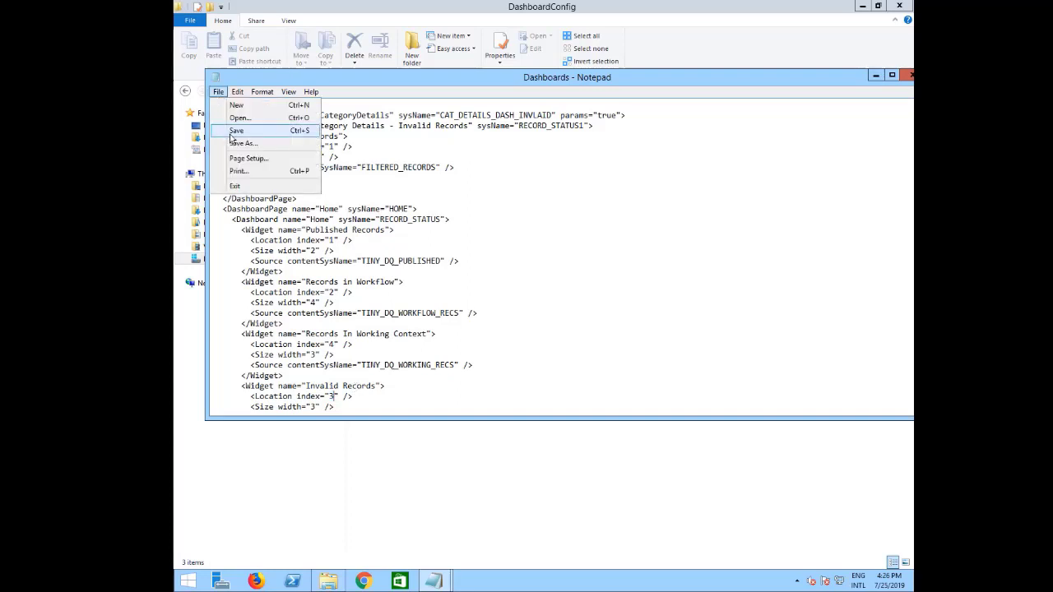
pyautogui.click(230, 131)
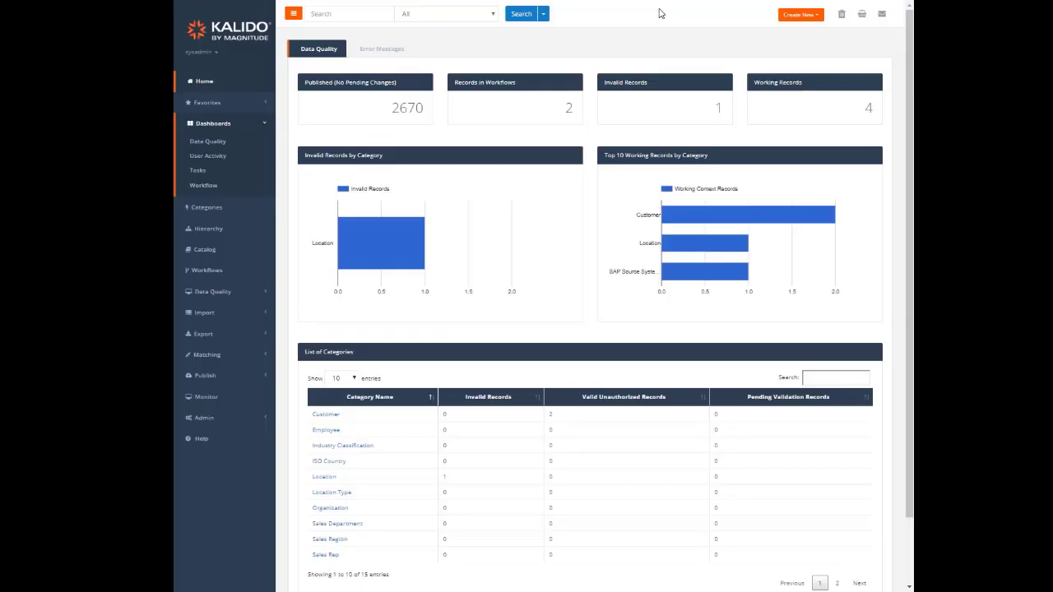